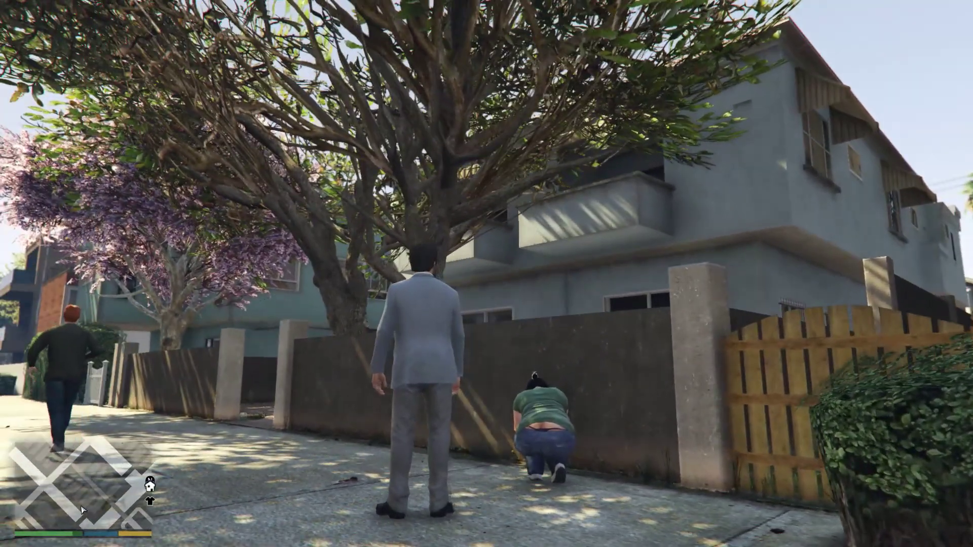
key(w)
key(r)
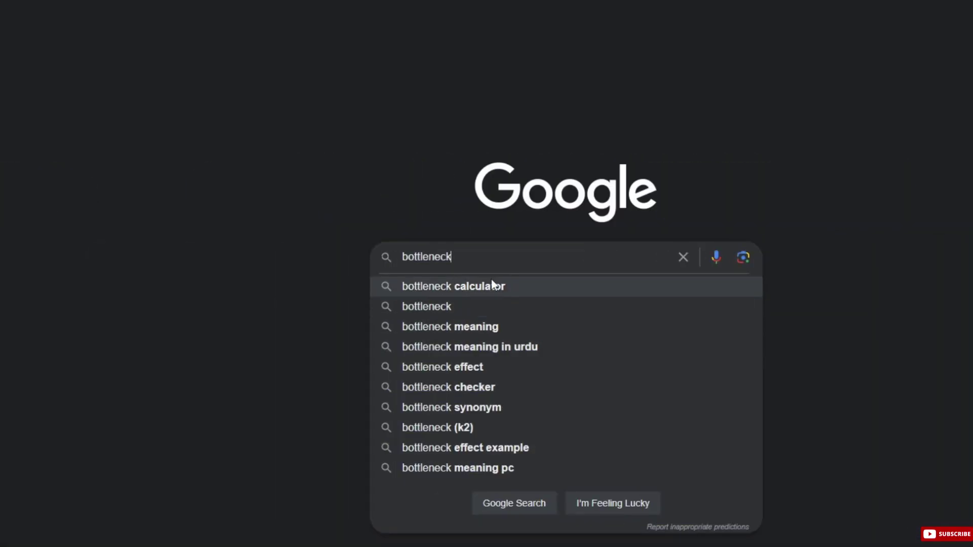
Search Google for bottleneck calculator, open the Bottleneck Calculator page and accept its privacy consent to reach the processor choice
click(477, 287)
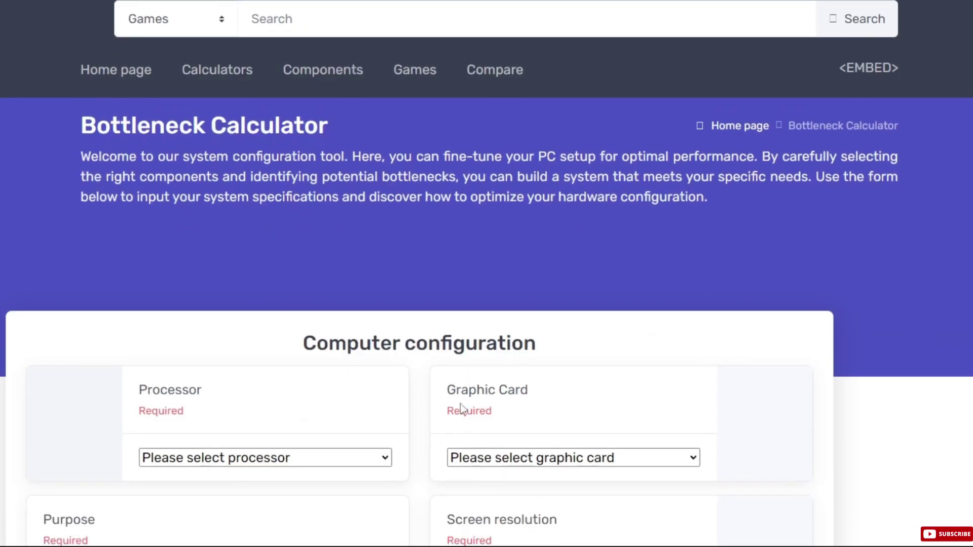
scroll(458, 406, down, 4)
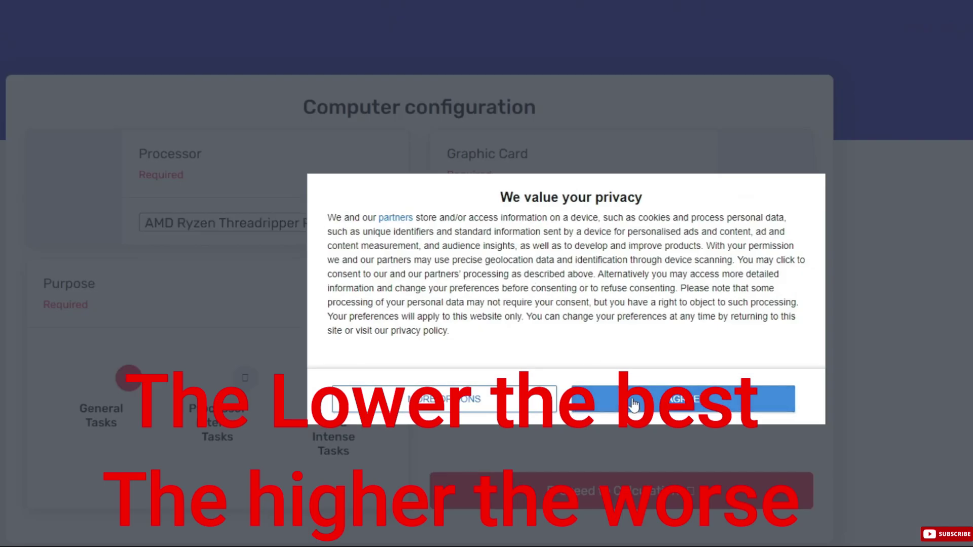
click(632, 400)
click(322, 232)
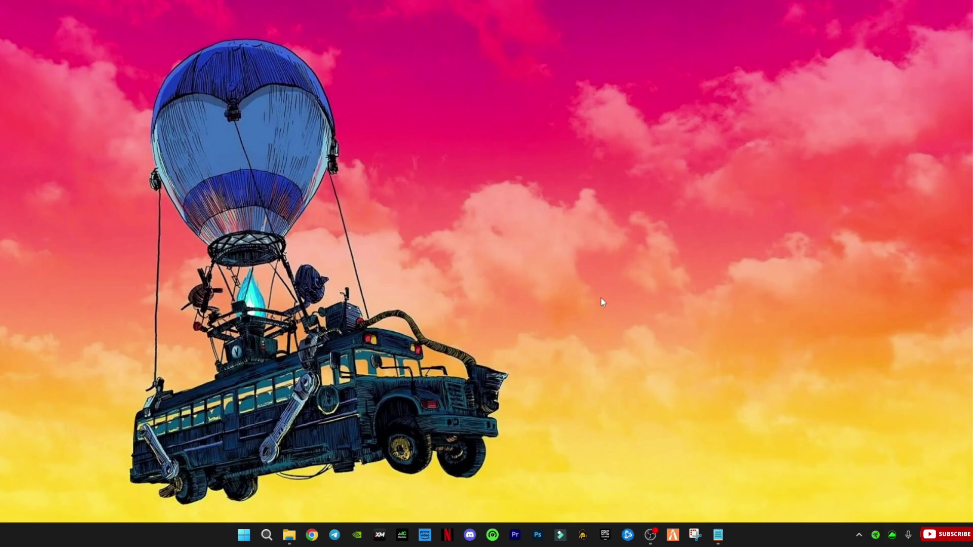
Switch to File Explorer and launch parkcontrolsetup64.exe from the Pc Booster folder
click(287, 544)
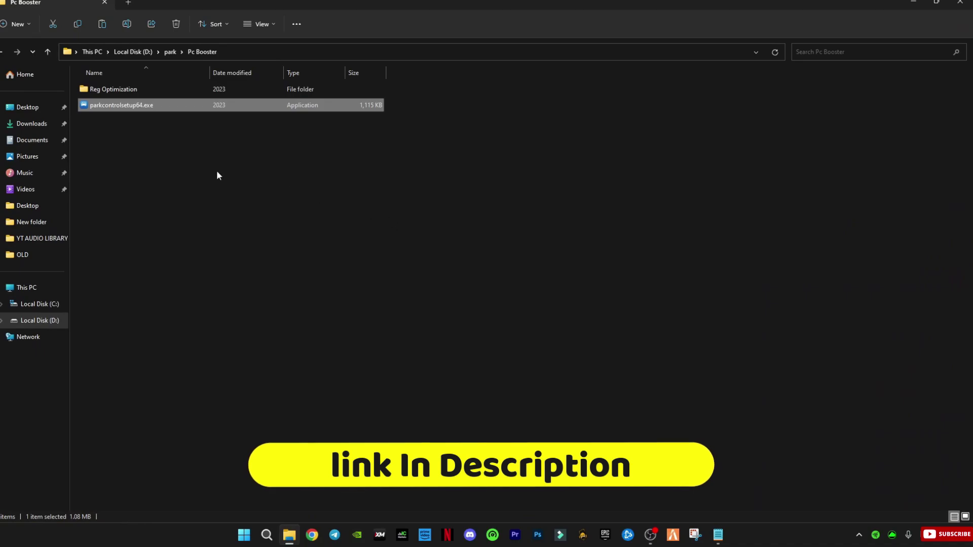
drag(216, 174, 124, 81)
click(298, 170)
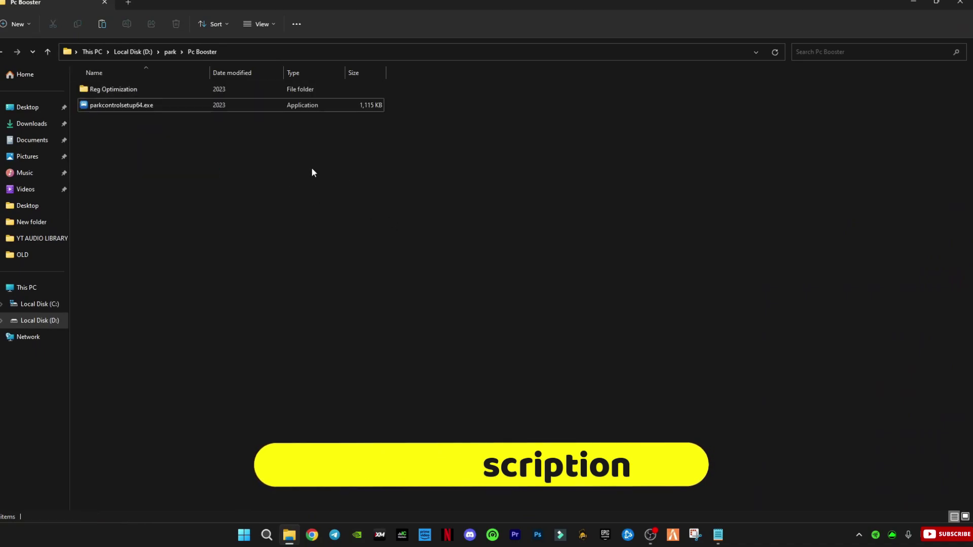
drag(293, 217, 142, 115)
click(140, 146)
double_click(115, 106)
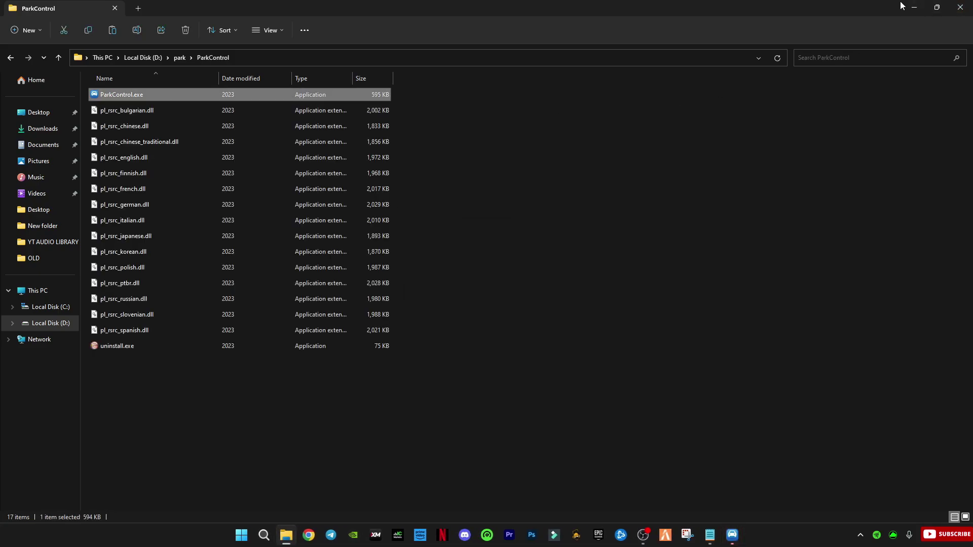
In ParkControl, choose the Ultimate Performance power profile and set Parking and Freq Scaling to Off for On Battery (DC)
click(911, 6)
drag(454, 121, 482, 83)
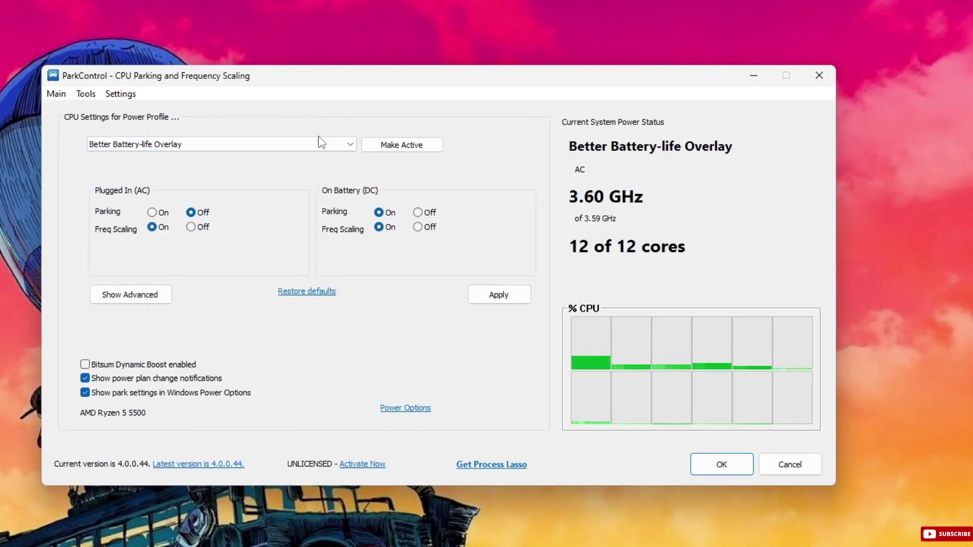
click(218, 143)
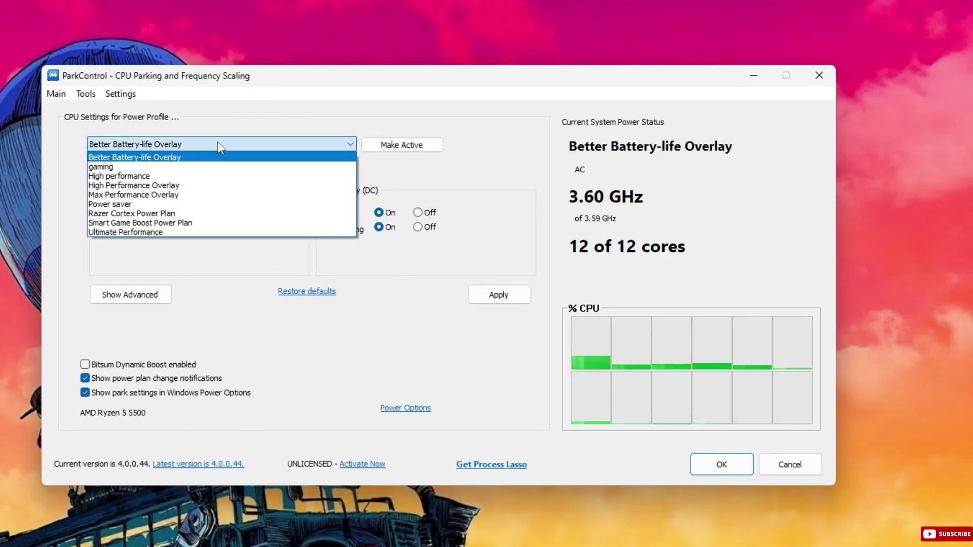
click(139, 226)
click(162, 147)
click(146, 233)
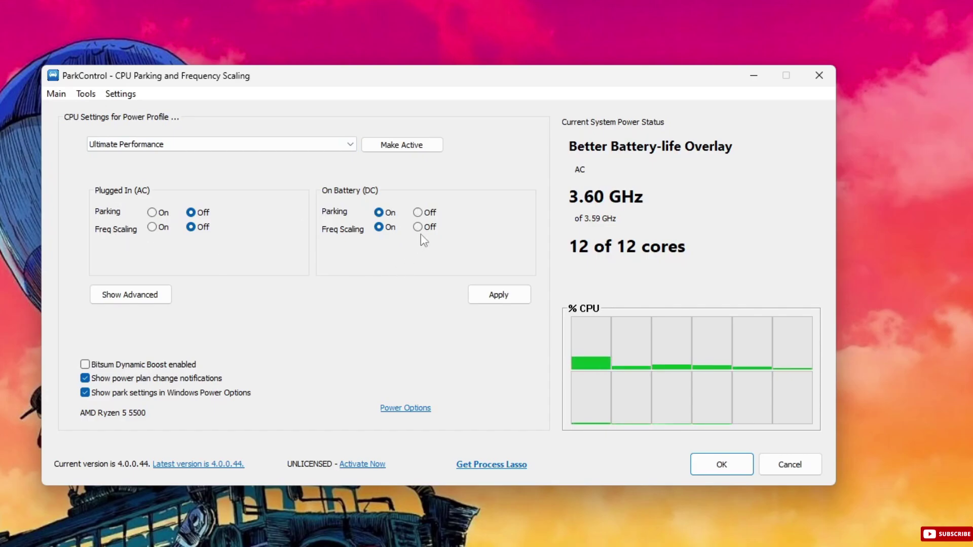
click(417, 212)
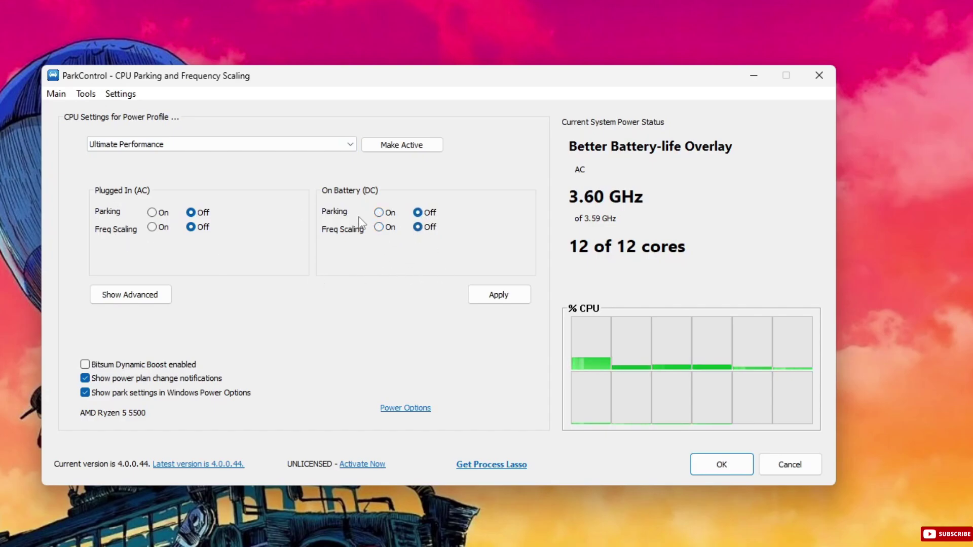
Enable Bitsum Dynamic Boost with Ultimate Performance for active use and gaming for idle use, and confirm the settings
click(85, 365)
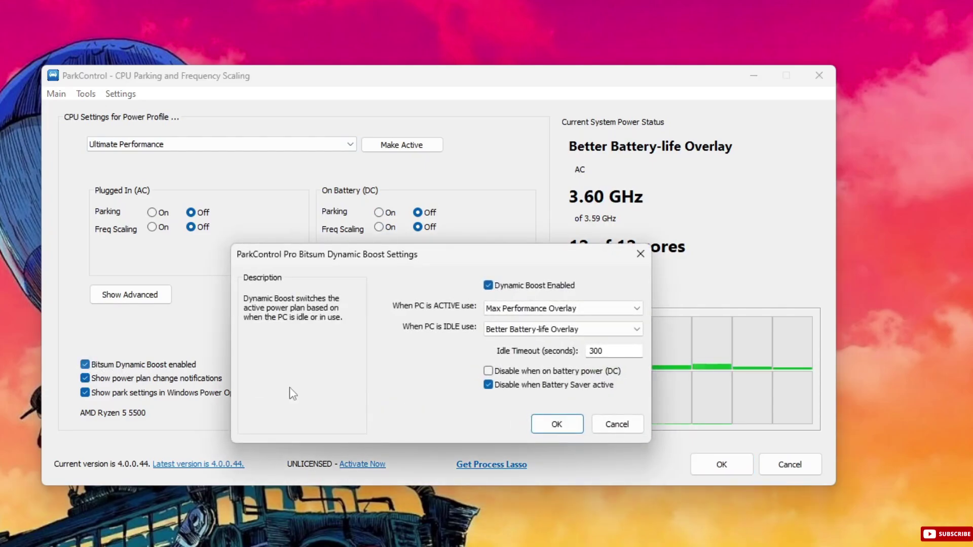
drag(428, 249, 333, 196)
click(444, 257)
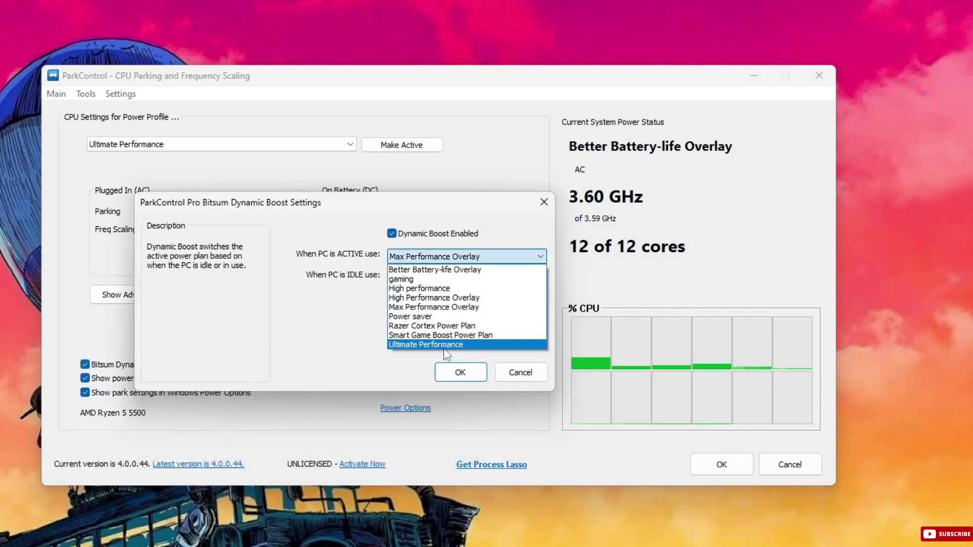
click(412, 345)
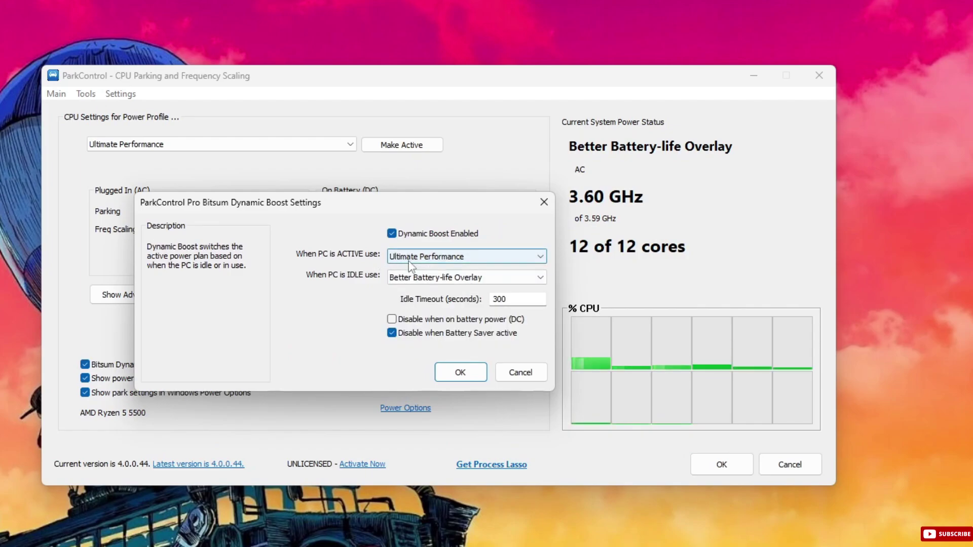
click(437, 282)
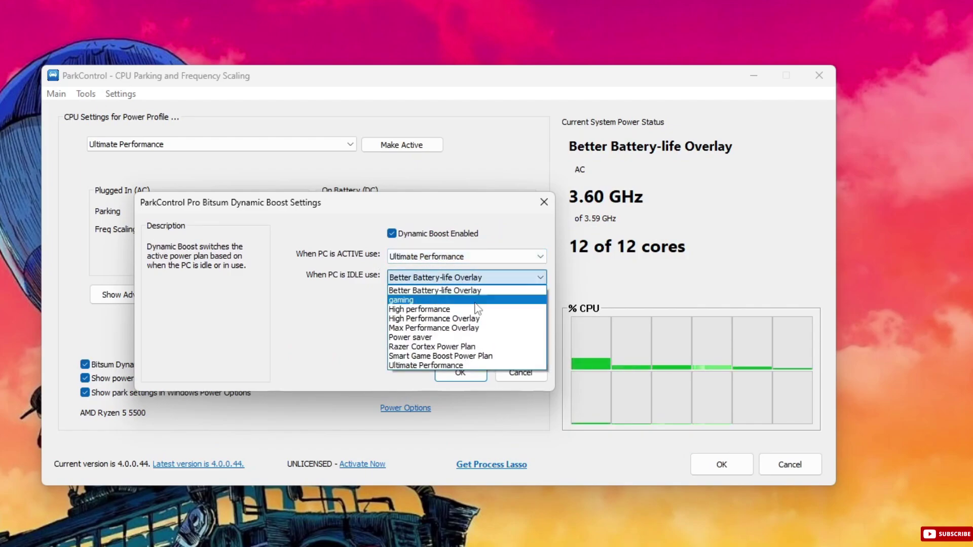
click(402, 301)
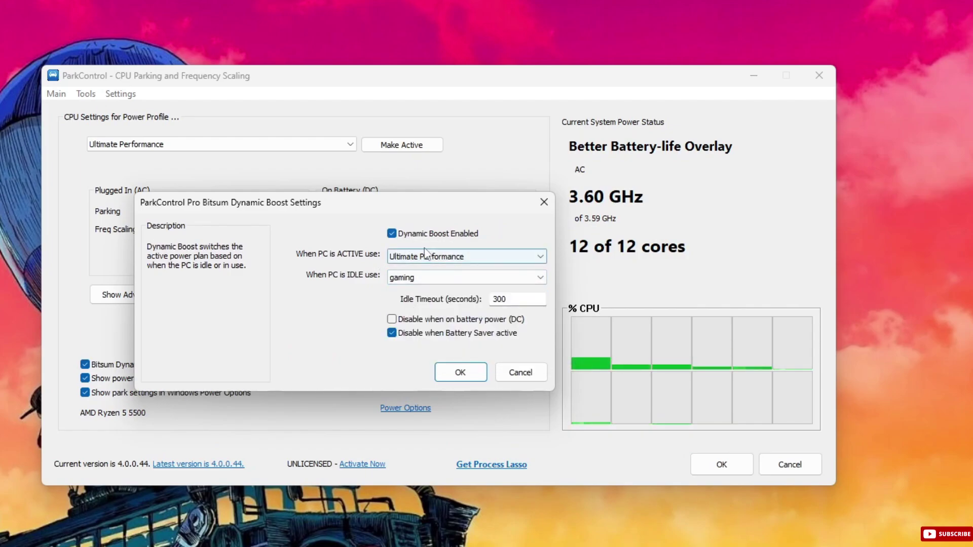
click(466, 374)
Exit the ParkControl Pro activation window without entering an activation code
click(497, 407)
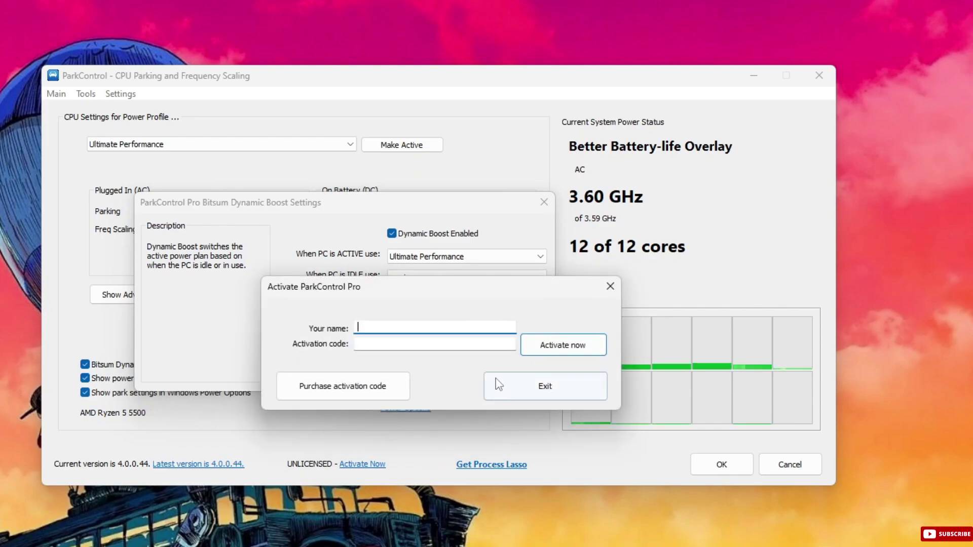
drag(464, 288, 432, 286)
click(536, 391)
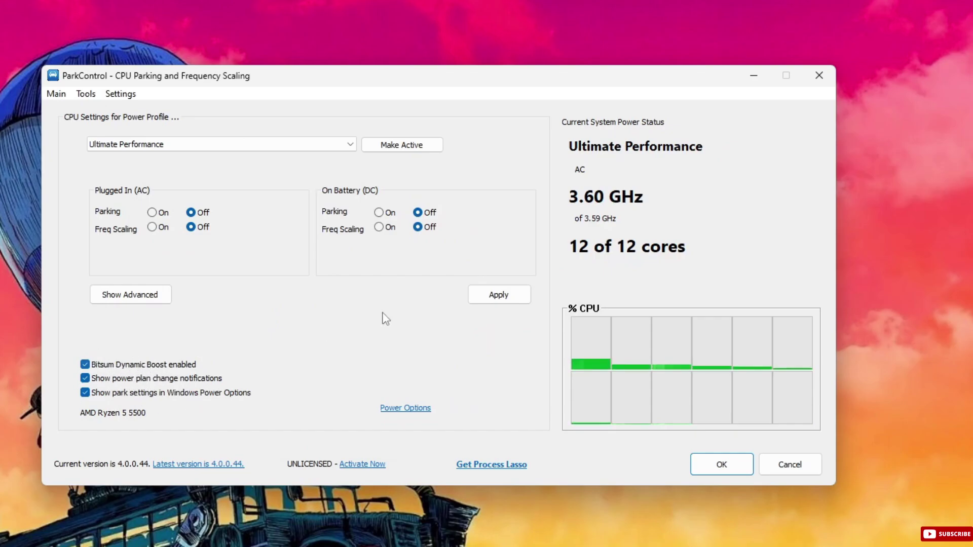
Make the Ultimate Performance profile active, apply the CPU settings and close ParkControl
click(405, 149)
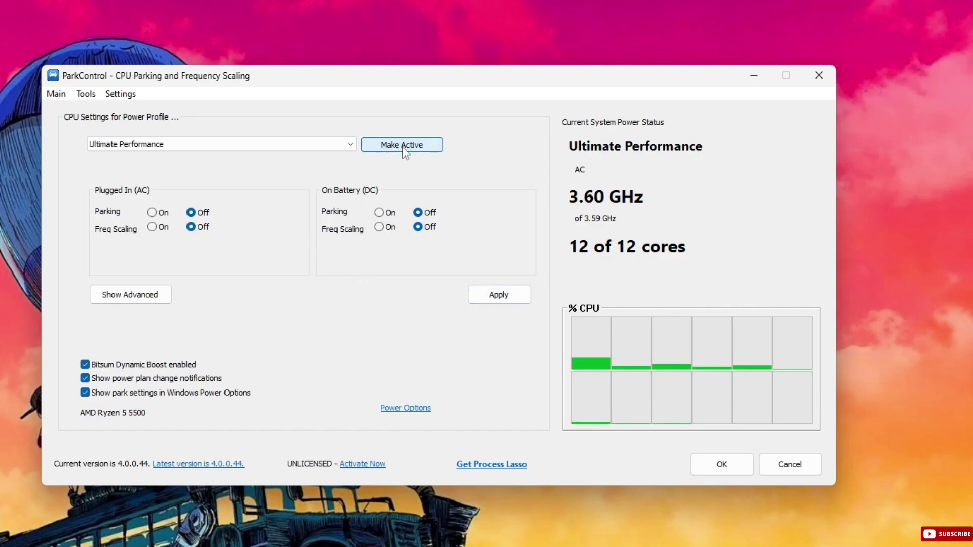
click(501, 296)
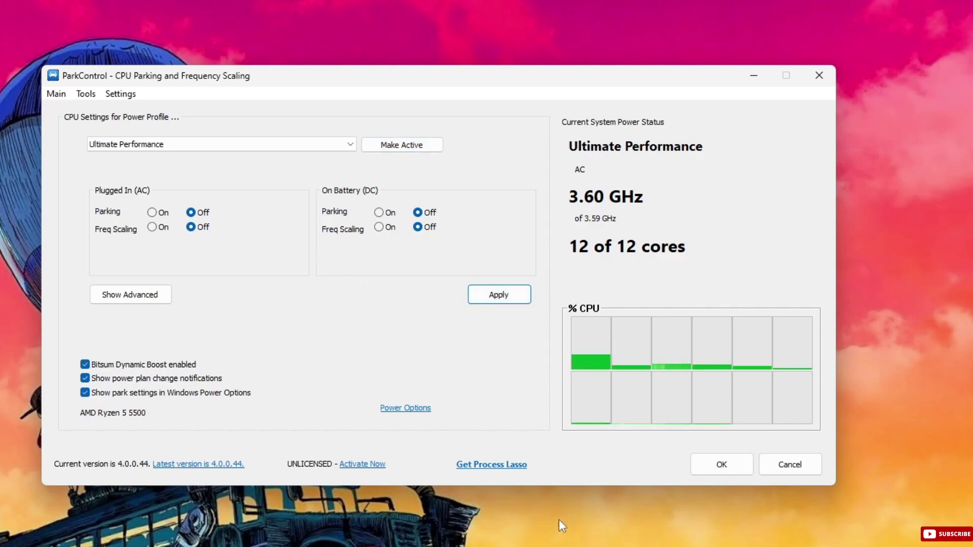
click(718, 465)
Refresh the desktop
right_click(467, 260)
mouse_move(525, 304)
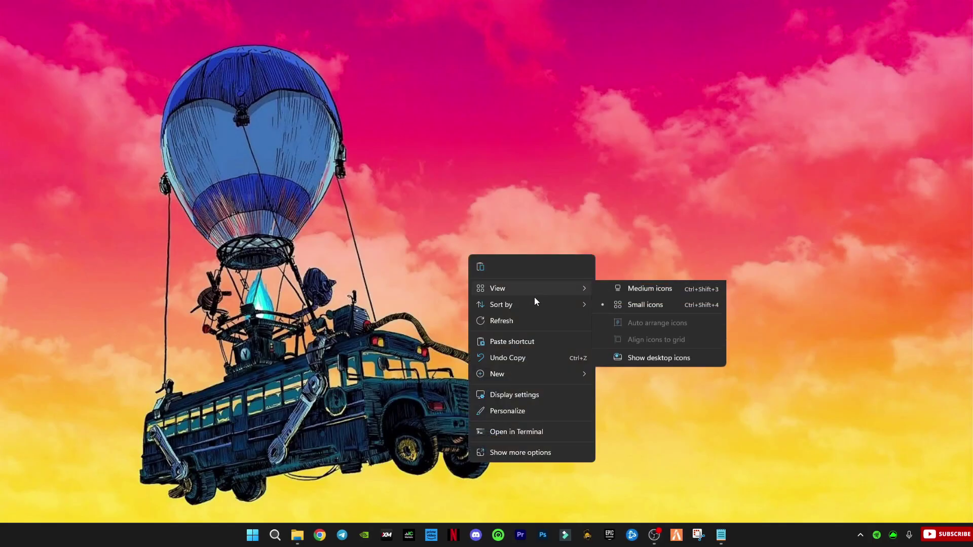
click(507, 323)
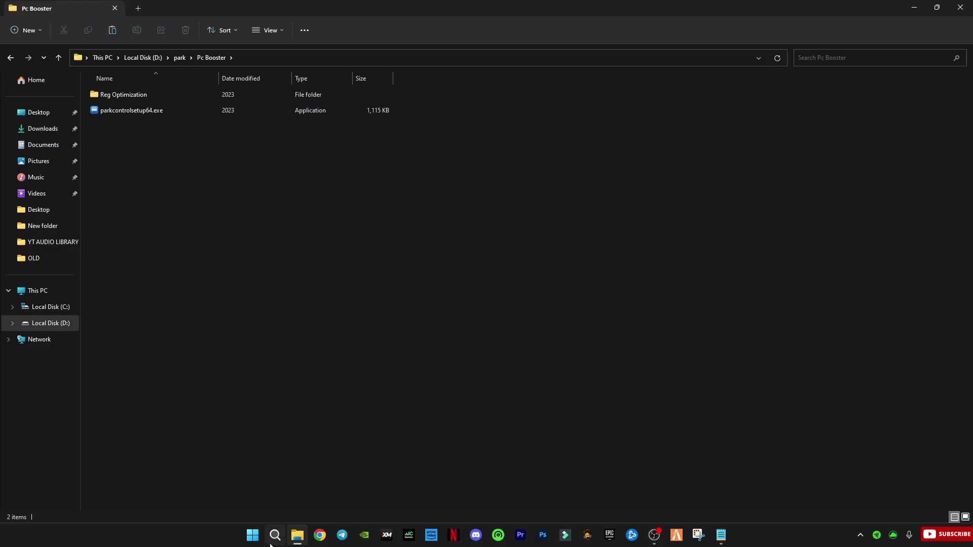
Start Run as administrator and open the user's temporary files folder with %temp%
click(274, 534)
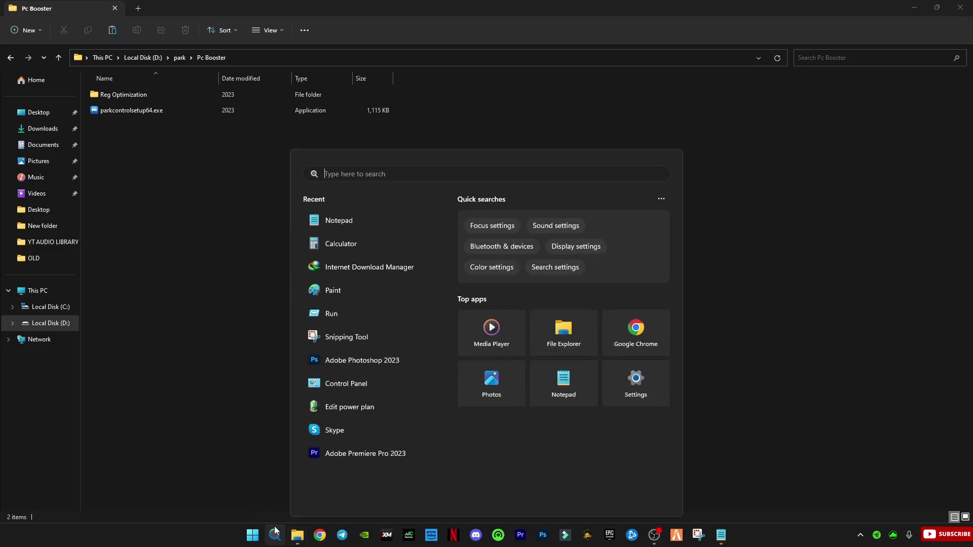
text(run)
key(ctrl+shift+Return)
drag(129, 410, 550, 271)
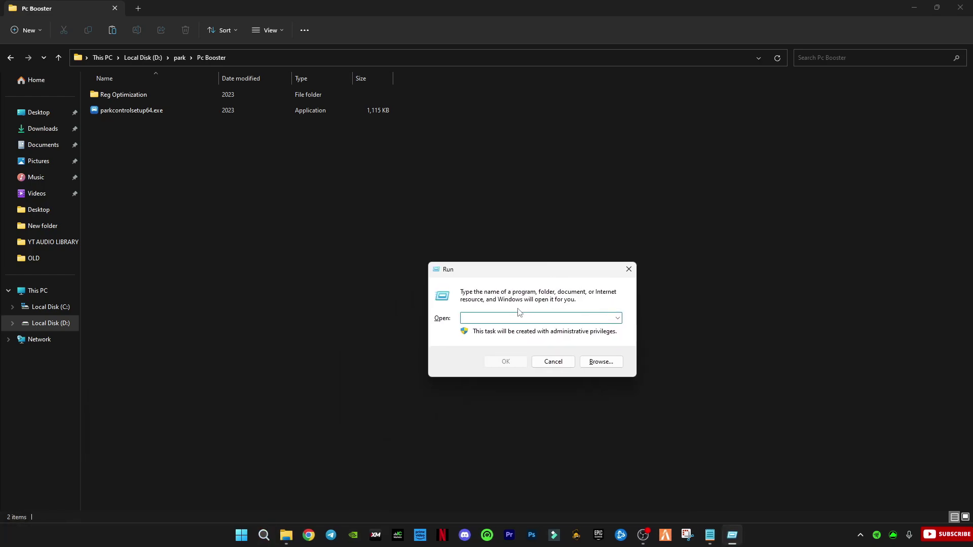
text(%temp%)
key(Return)
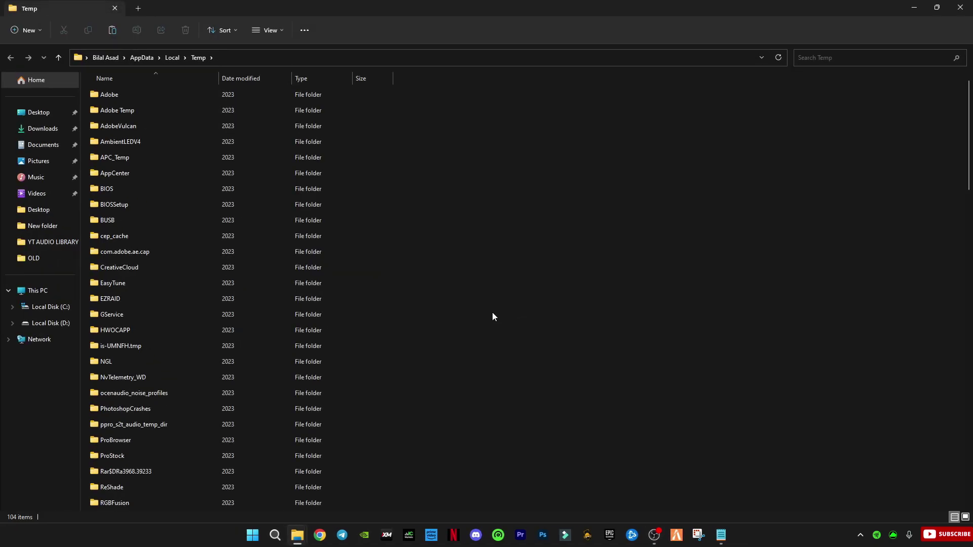
Delete all items in the user's Temp folder, skipping every item that is in use
click(286, 273)
key(ctrl+a)
key(Delete)
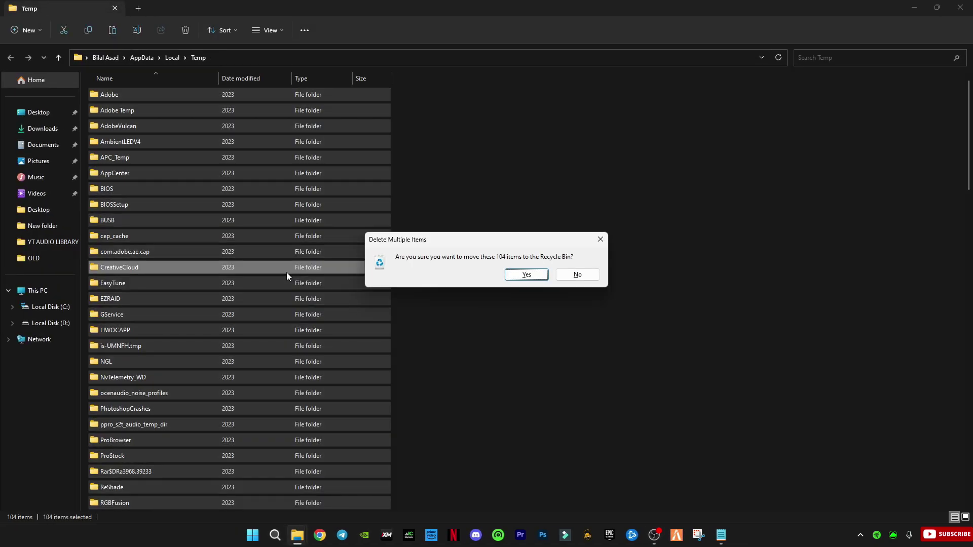
click(527, 275)
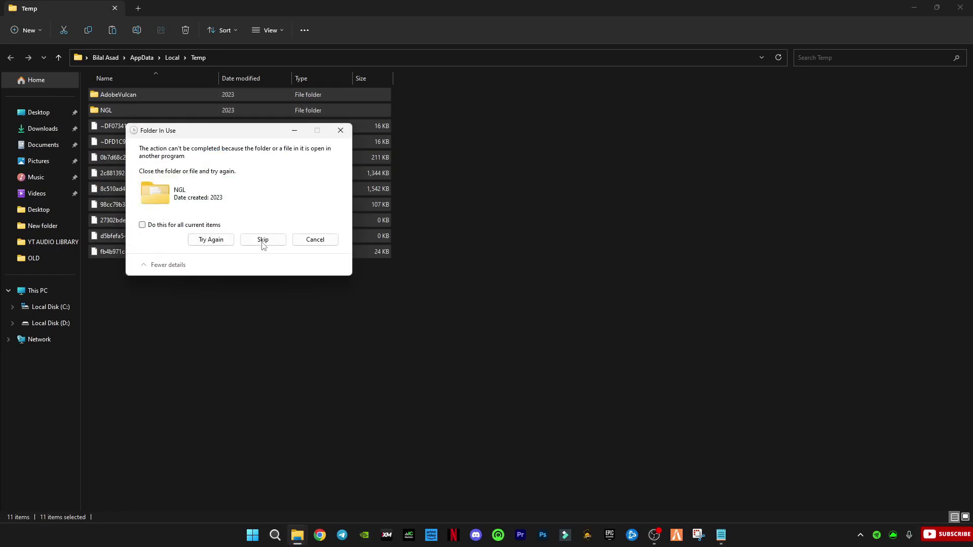
click(143, 225)
click(263, 240)
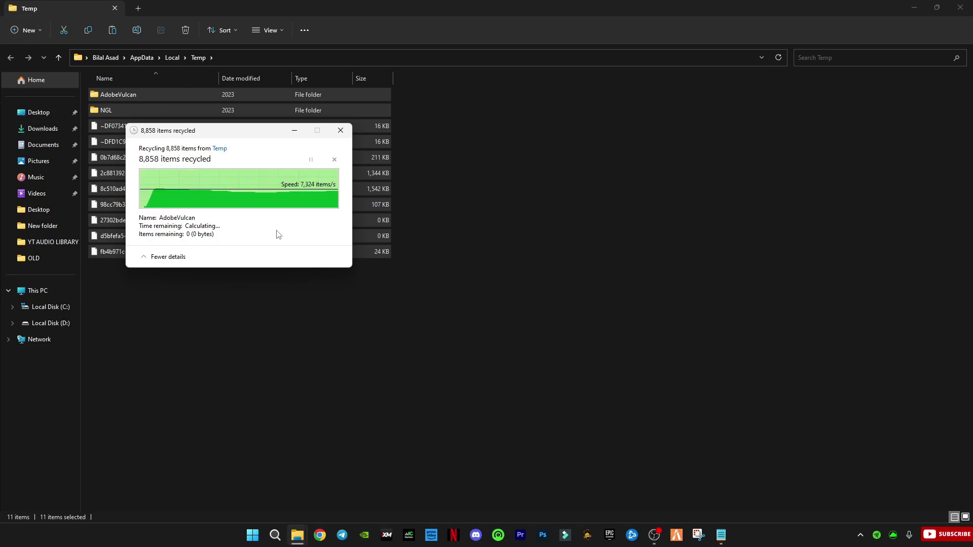
Open the C:\Windows\Temp folder through Run with the temp command
click(285, 530)
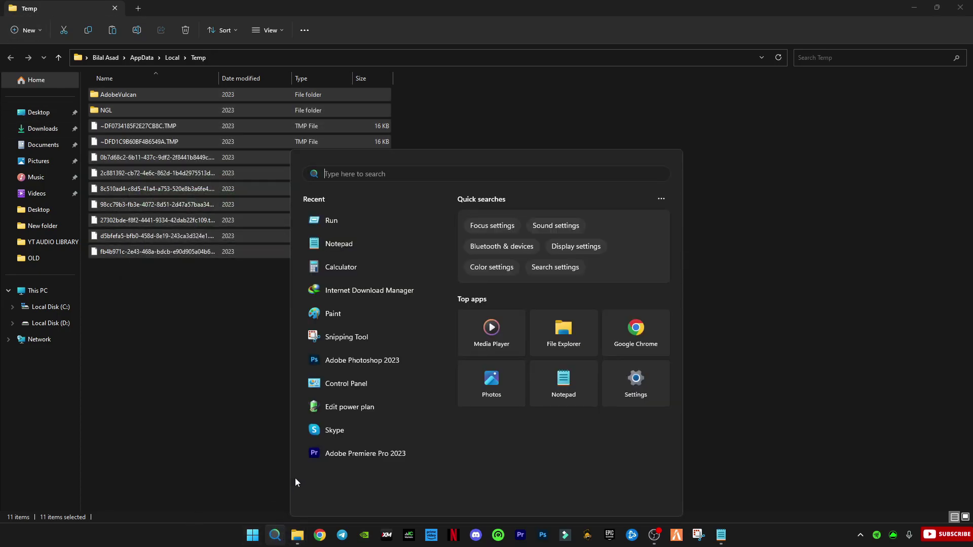
text(run)
key(Return)
text(te)
key(Down)
key(Return)
key(Return)
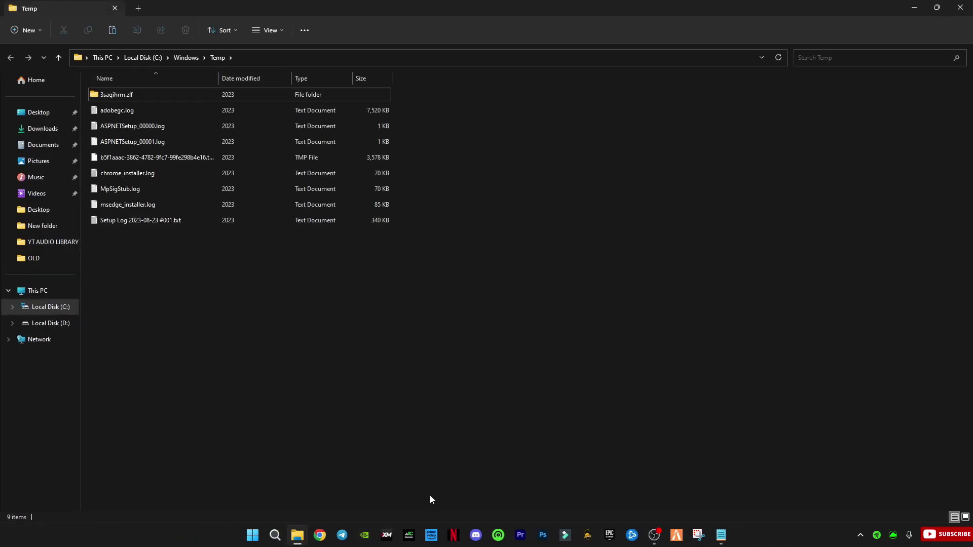
Delete all items in the Windows Temp folder, skipping every file that is in use
drag(430, 495, 327, 67)
key(Delete)
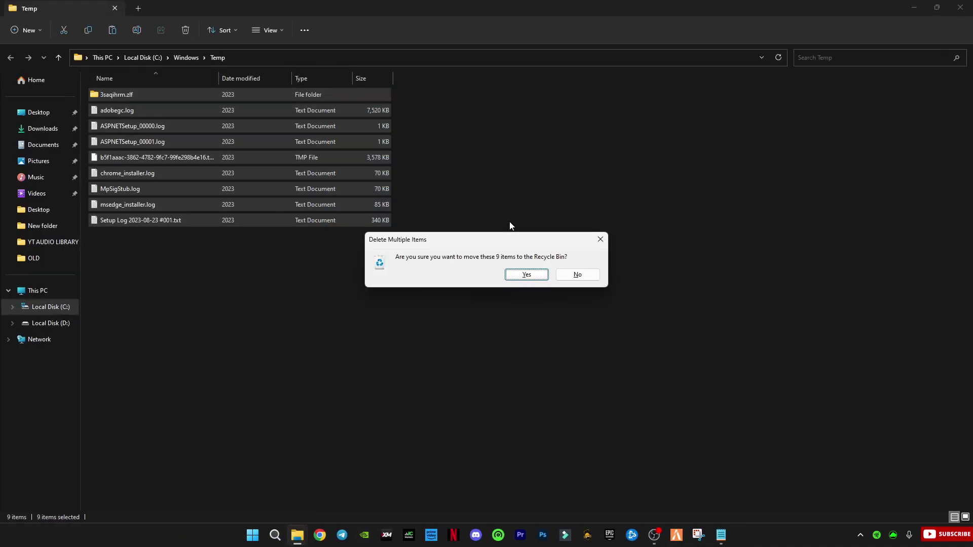
click(526, 275)
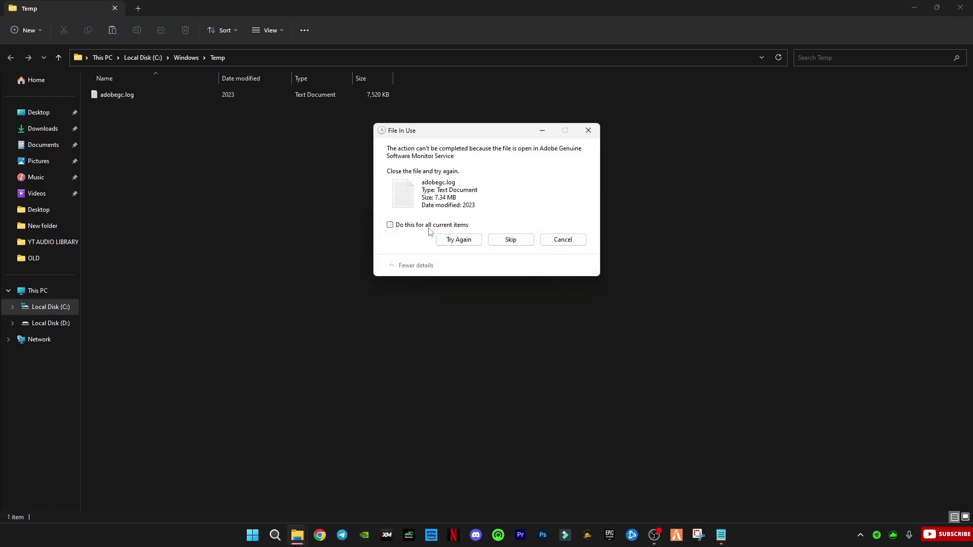
click(390, 225)
click(511, 239)
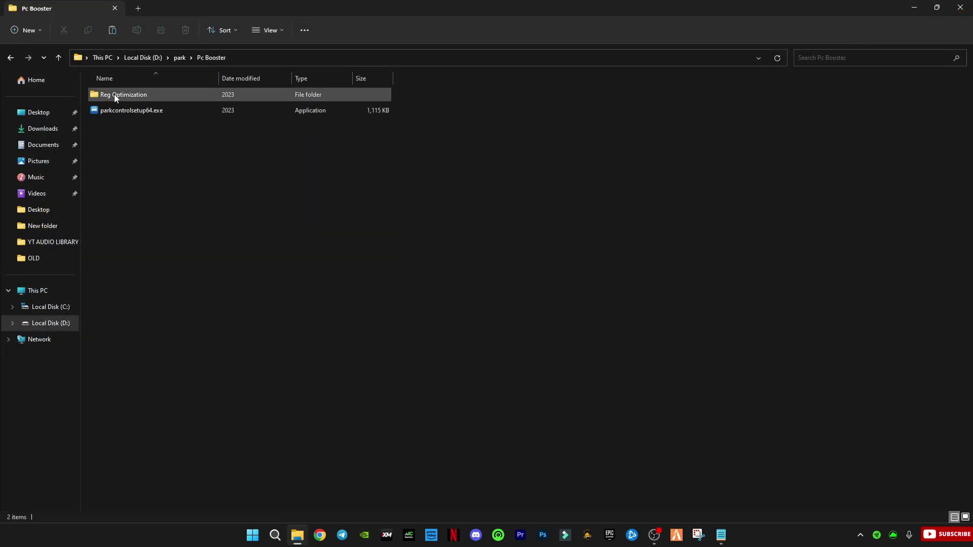
Open the Reg Optimization folder and merge CPU-GPU Optimizations.reg and Disable Game Bar.reg into the registry
double_click(114, 94)
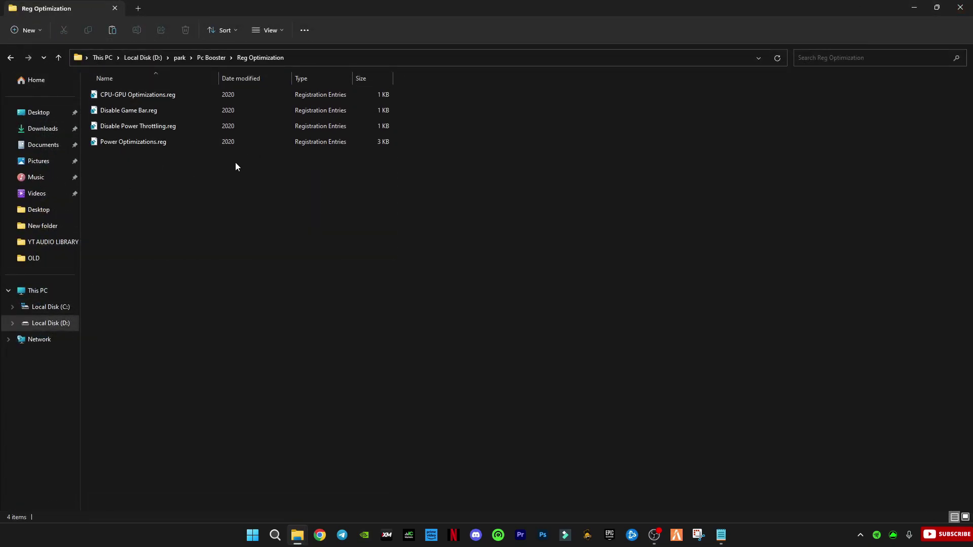
click(122, 95)
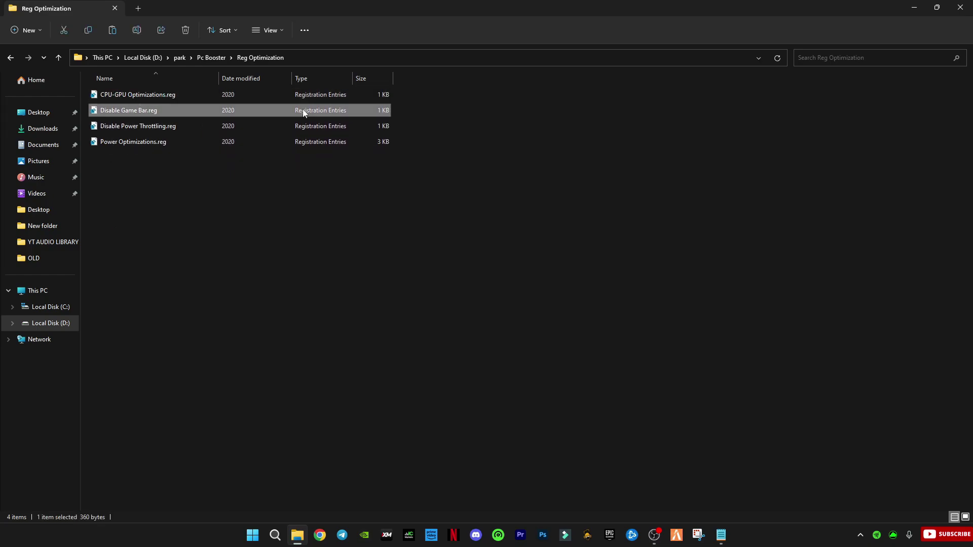
double_click(183, 96)
click(563, 278)
click(600, 267)
double_click(152, 110)
click(563, 277)
click(599, 267)
Merge Disable Power Throttling.reg and Power Optimizations.reg into the registry, confirming each import
double_click(138, 126)
click(563, 278)
click(599, 267)
double_click(133, 142)
click(563, 278)
click(599, 267)
Show the desktop, search Windows for "gra" and open Graphics settings
key(super+d)
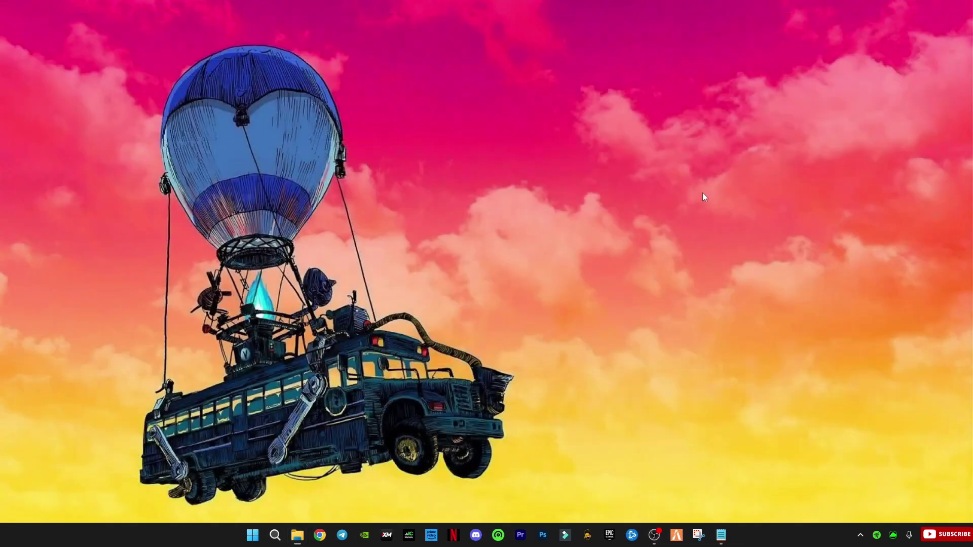
click(276, 535)
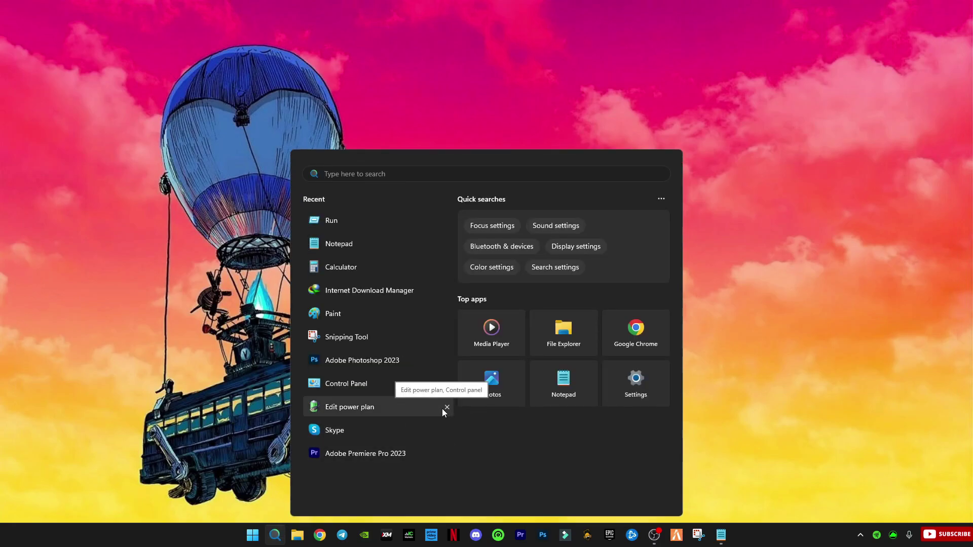
text(gra)
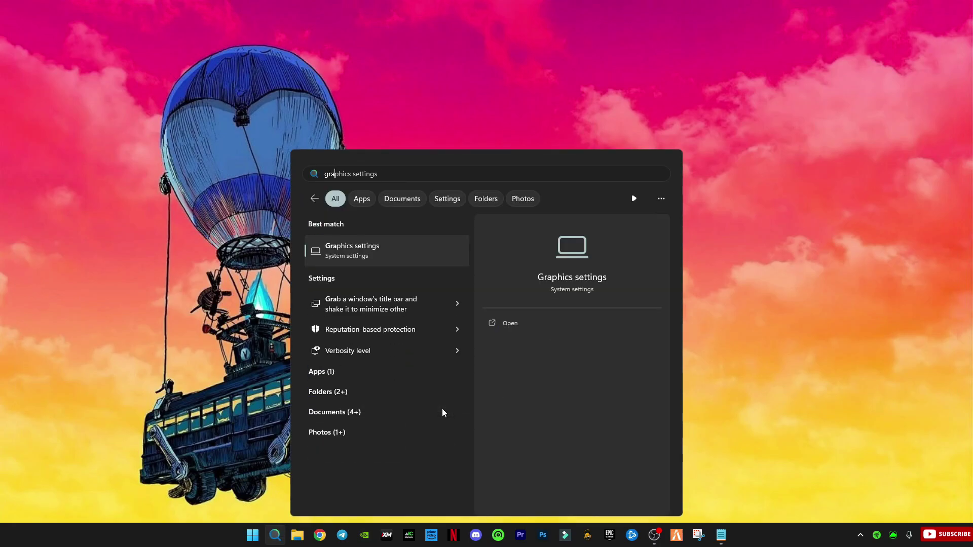
key(Return)
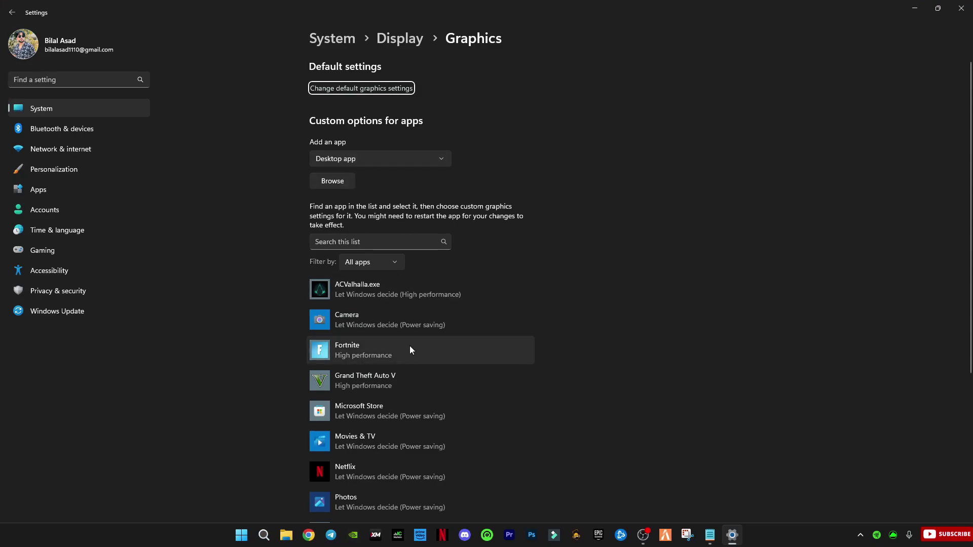
Open the graphics options for Fortnite and save its preference as High performance
scroll(460, 318, down, 2)
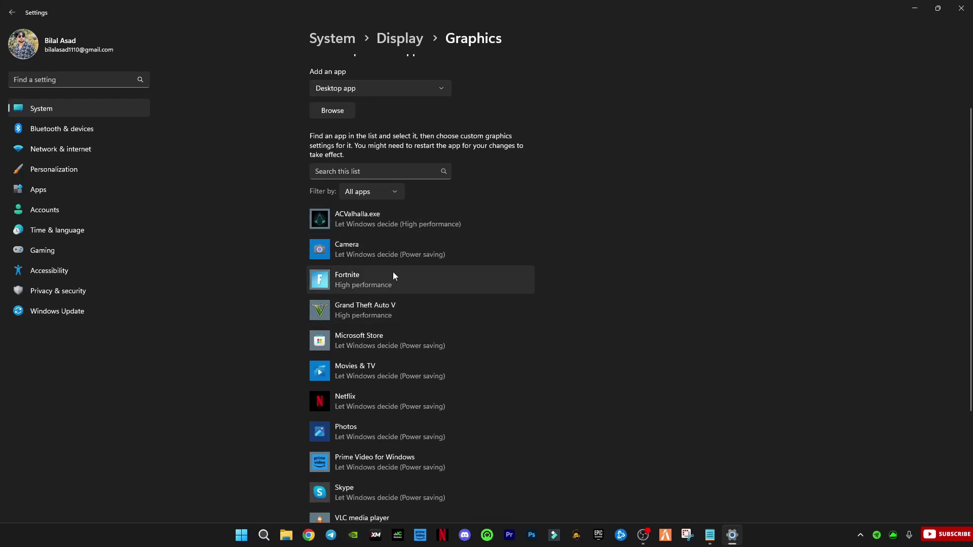
click(393, 276)
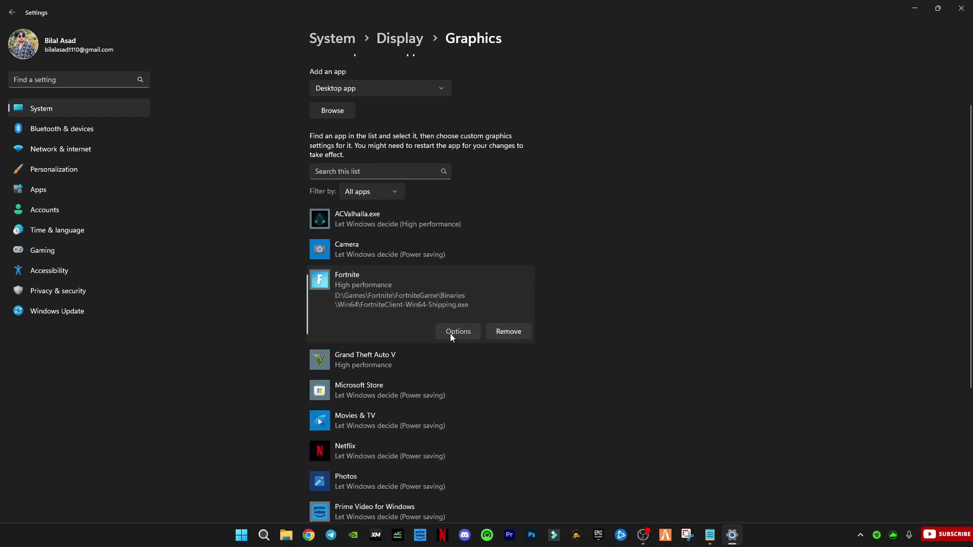
click(452, 334)
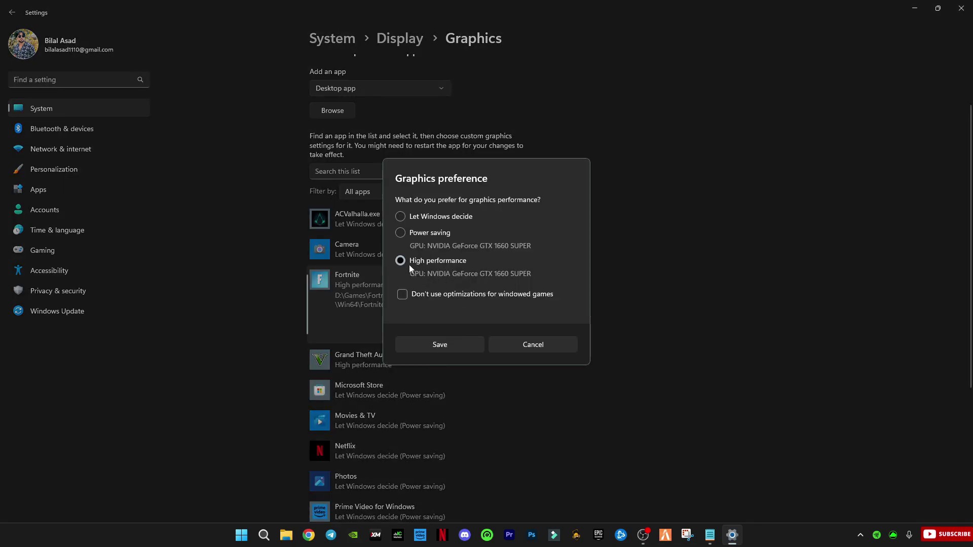
click(447, 349)
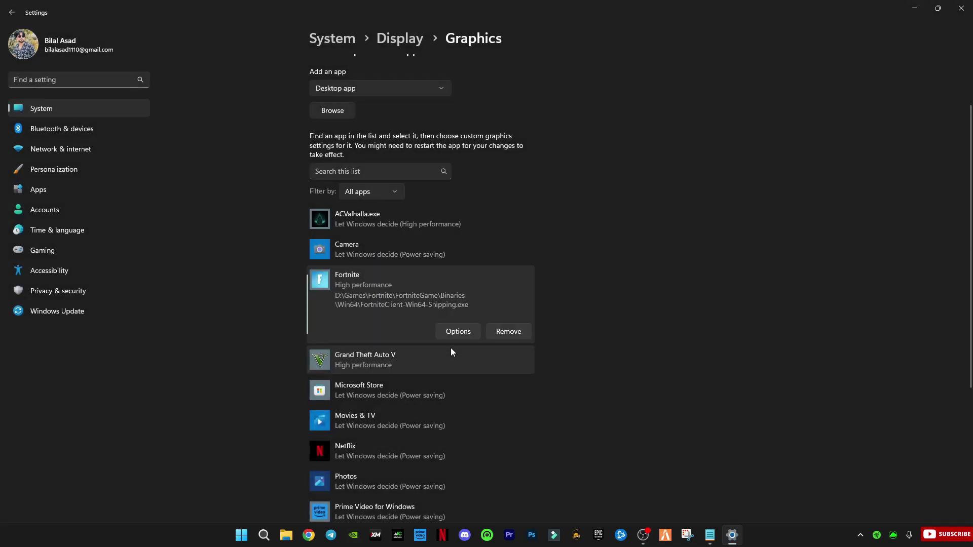
Open the graphics options for Grand Theft Auto V and save its preference as High performance
click(394, 363)
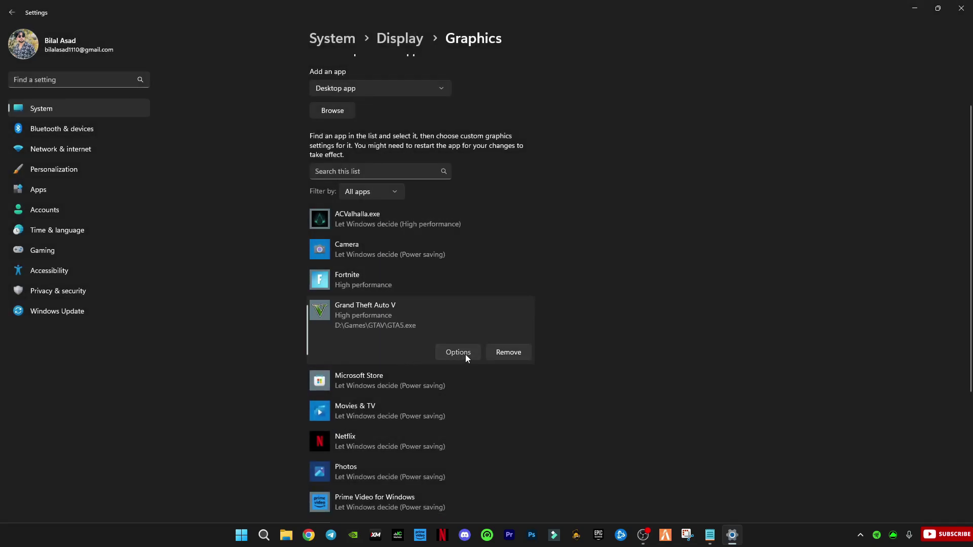
click(463, 353)
click(451, 348)
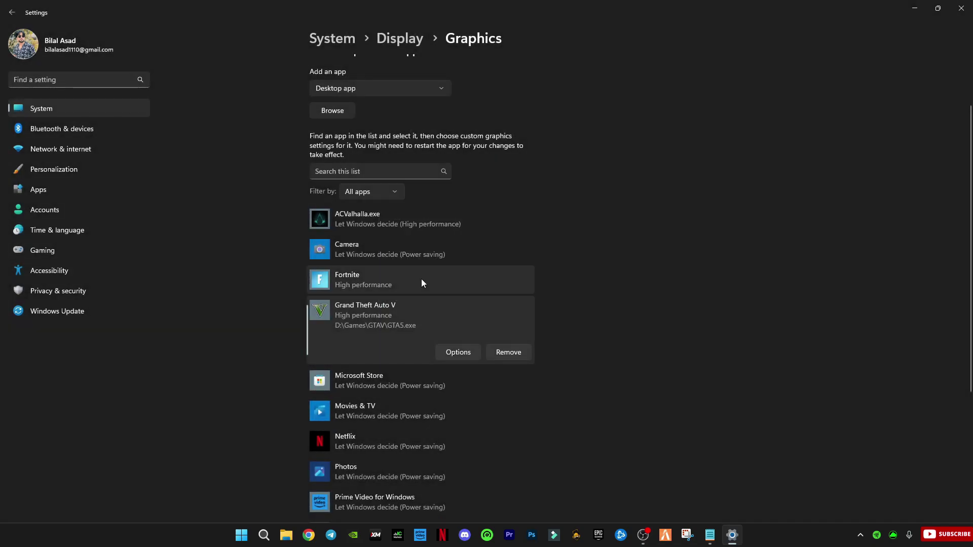
Set the graphics preference of ACValhalla.exe to High performance, save it and close Settings
click(410, 221)
click(454, 261)
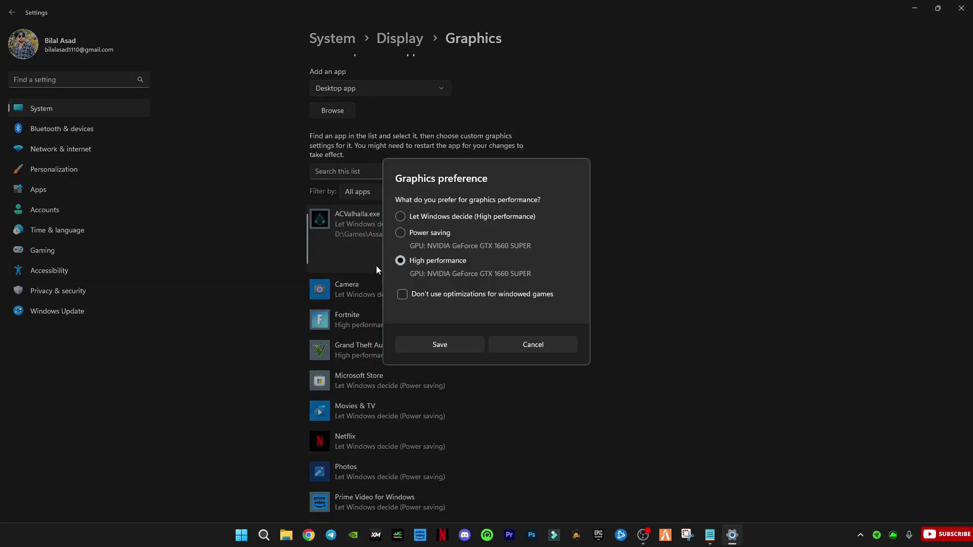
click(445, 349)
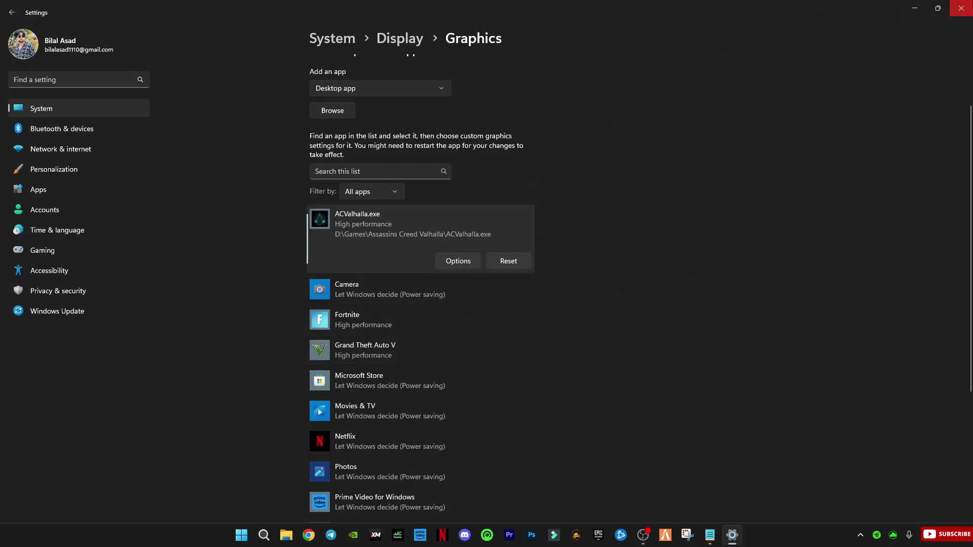
key(alt+F4)
right_click(536, 149)
click(588, 217)
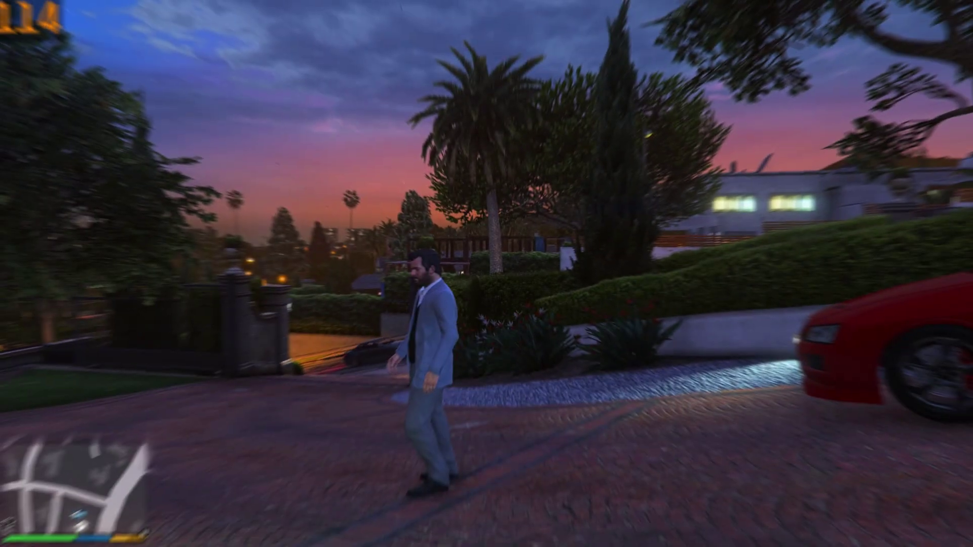
key(s)
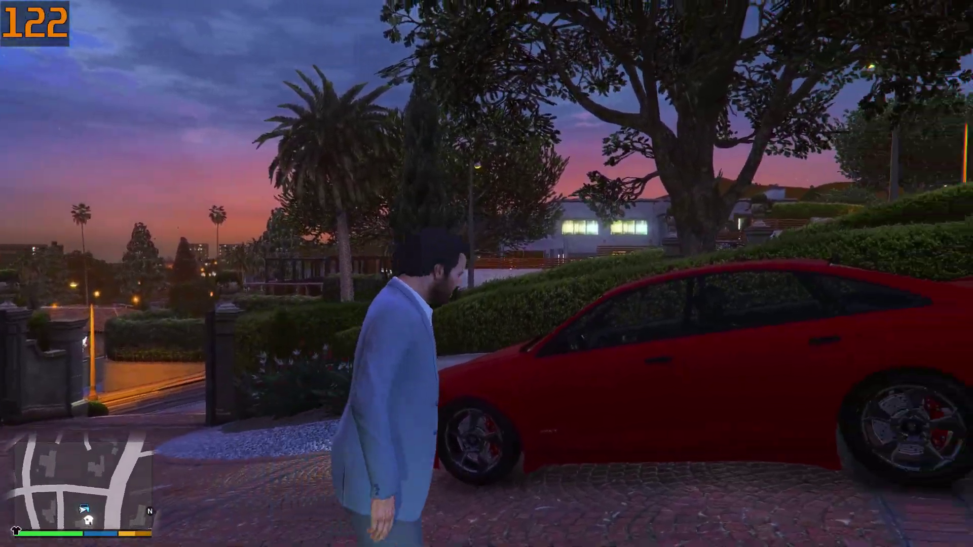
key(w)
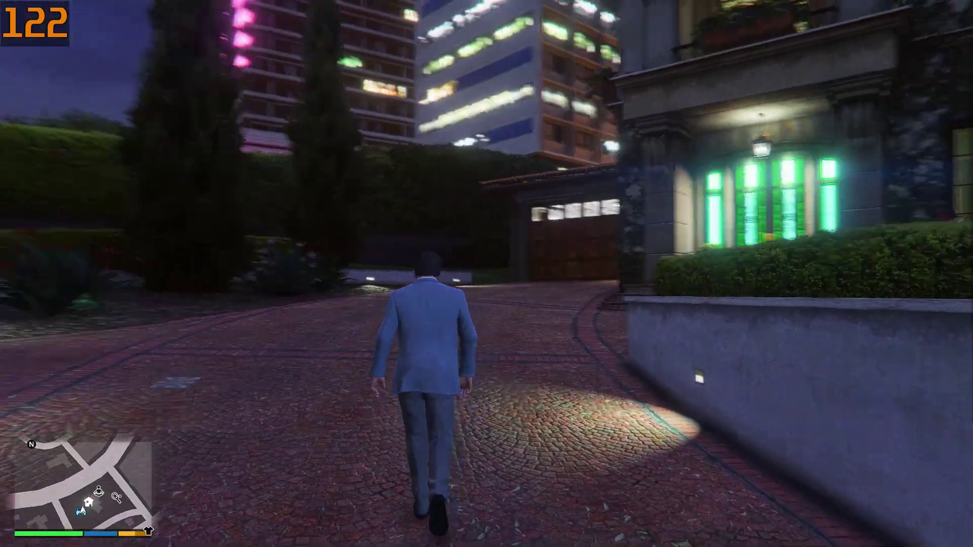
key(w)
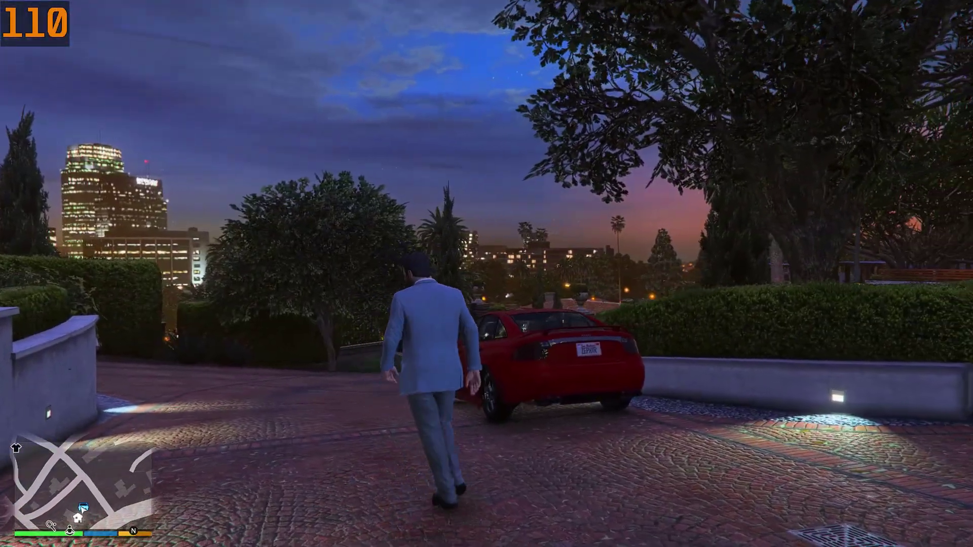
key(Tab)
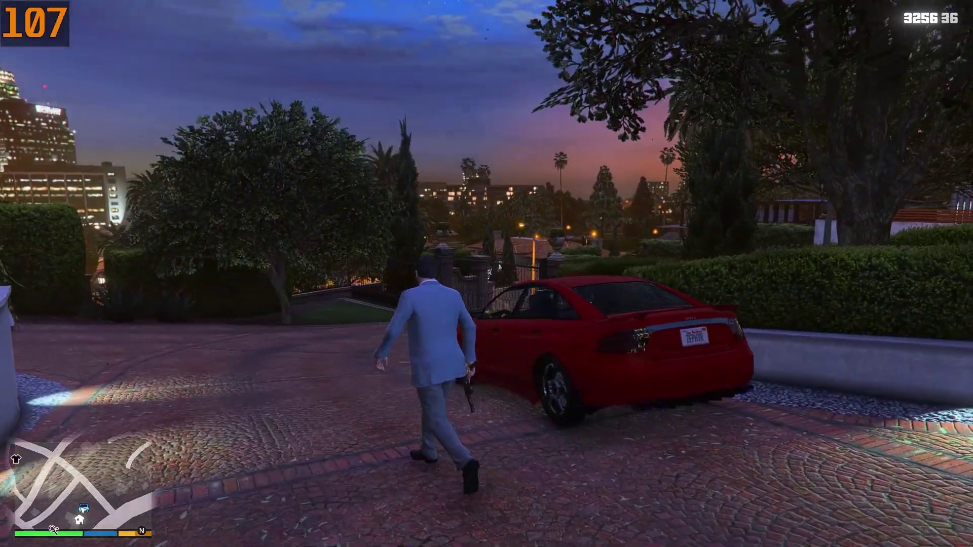